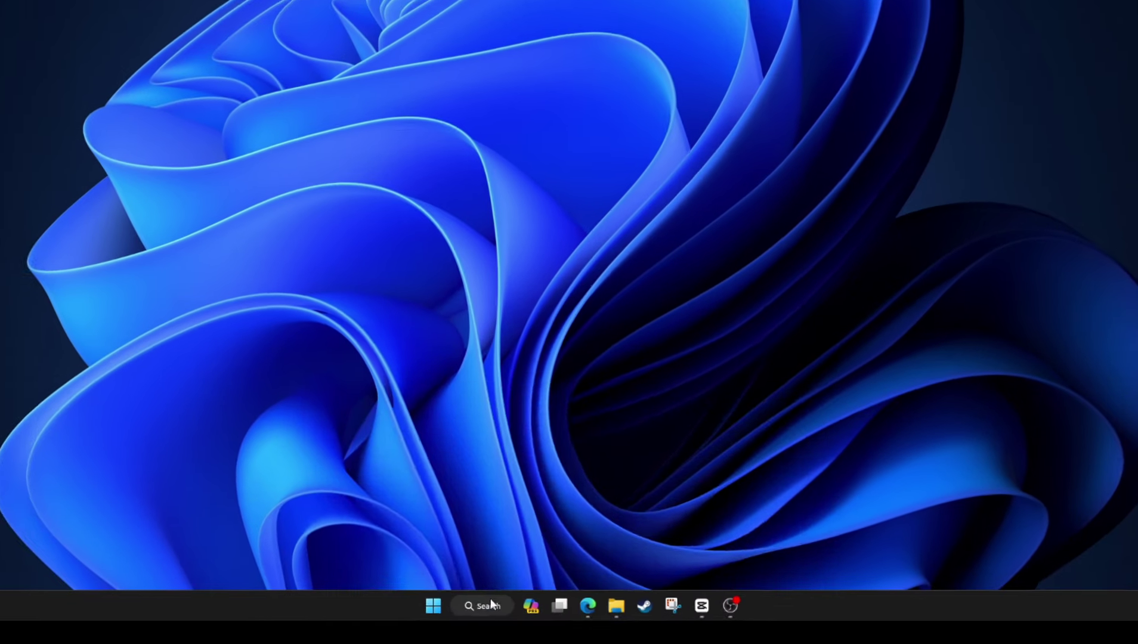
Step: Open the Logitech G920 wheel's properties on the calibration Settings page via Windows search
click(480, 631)
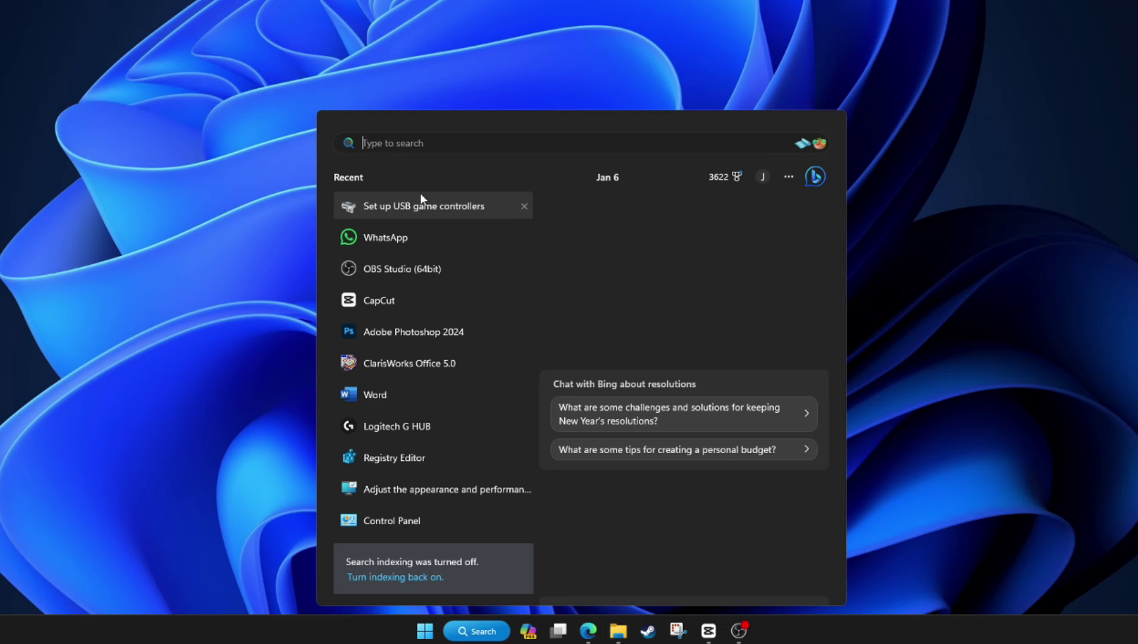
text(Set up)
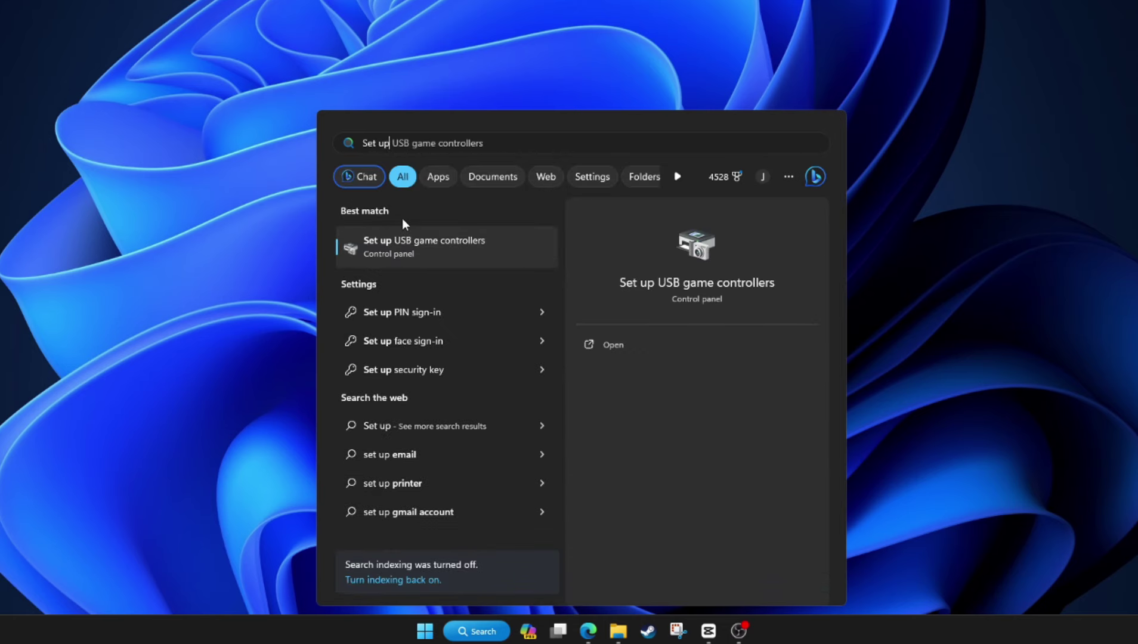
text( USB game controllers)
click(400, 253)
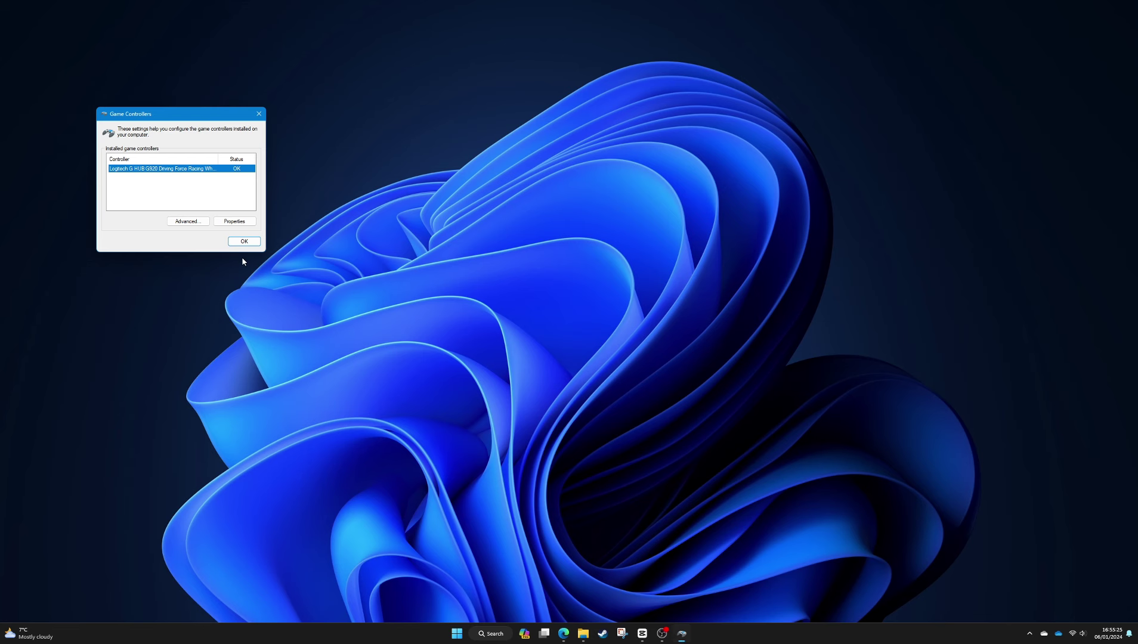
click(232, 220)
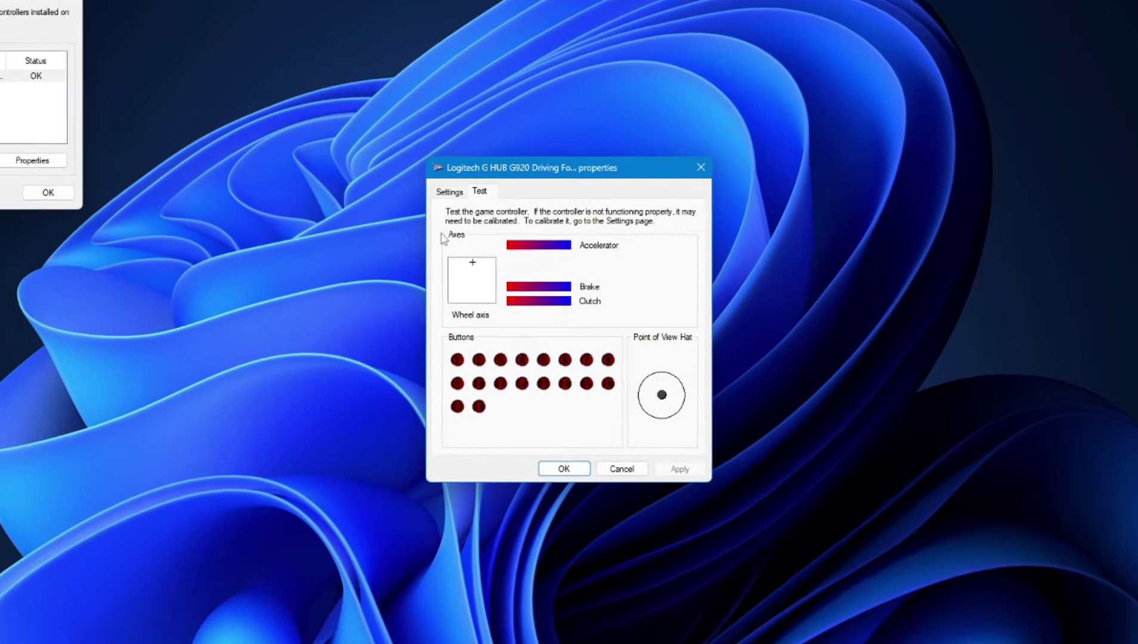
click(442, 183)
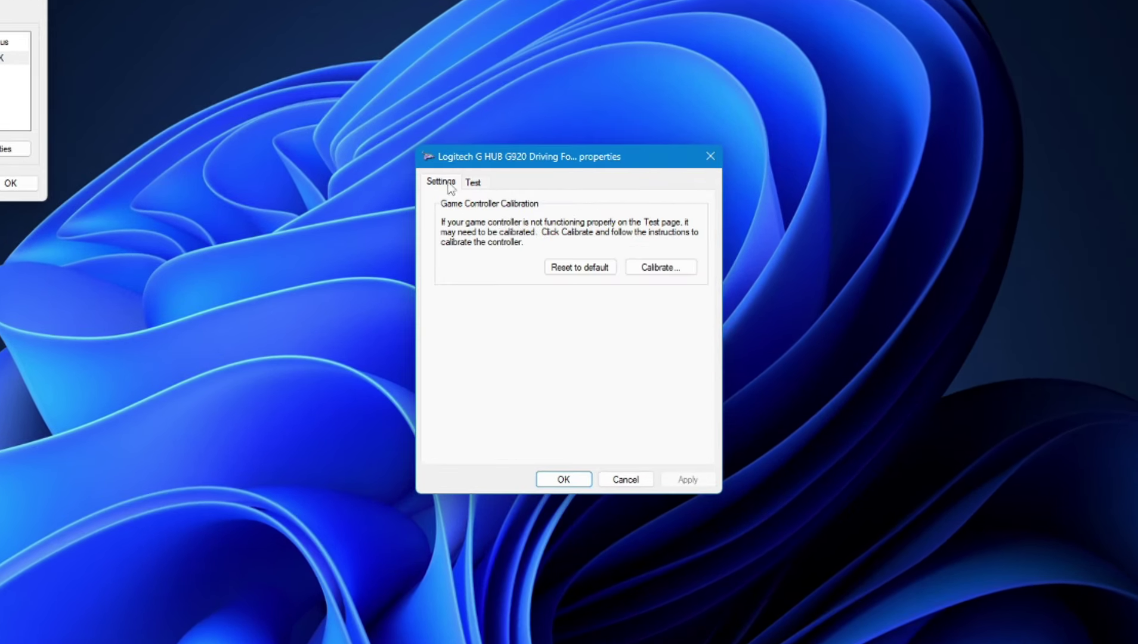
Step: Run the G920 calibration wizard through the wheel axis toward accelerator calibration
click(642, 275)
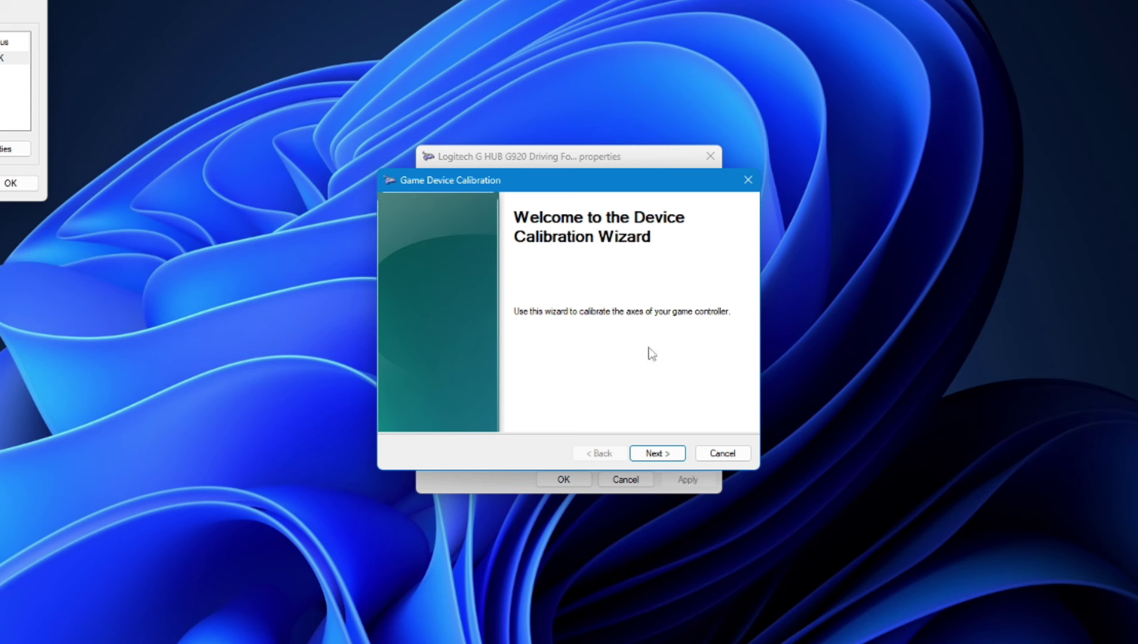
click(659, 454)
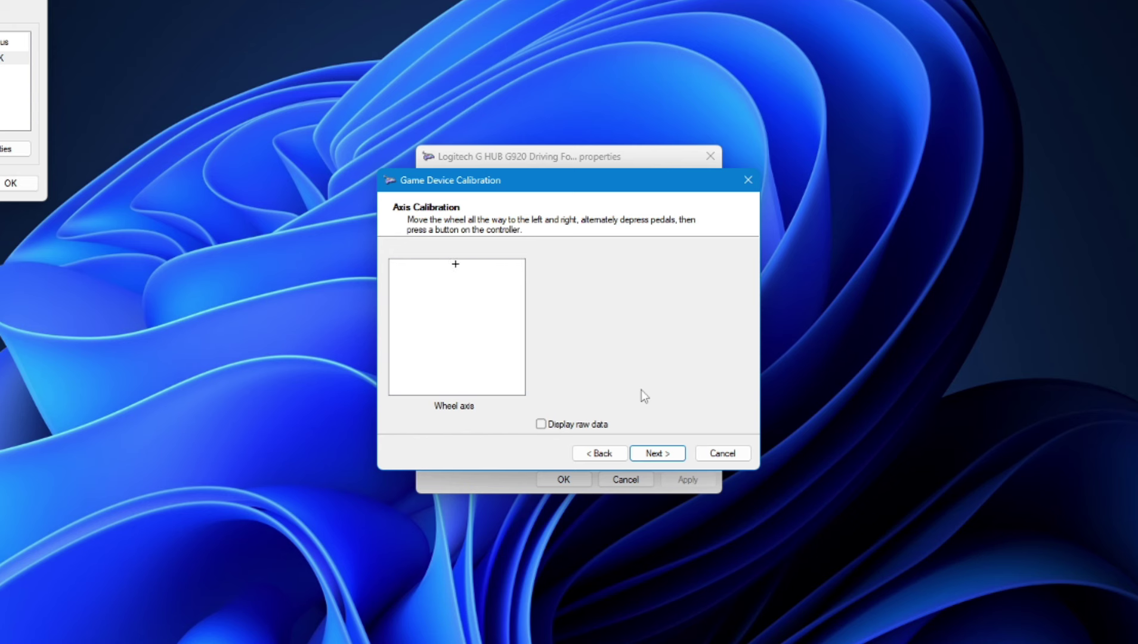
click(656, 452)
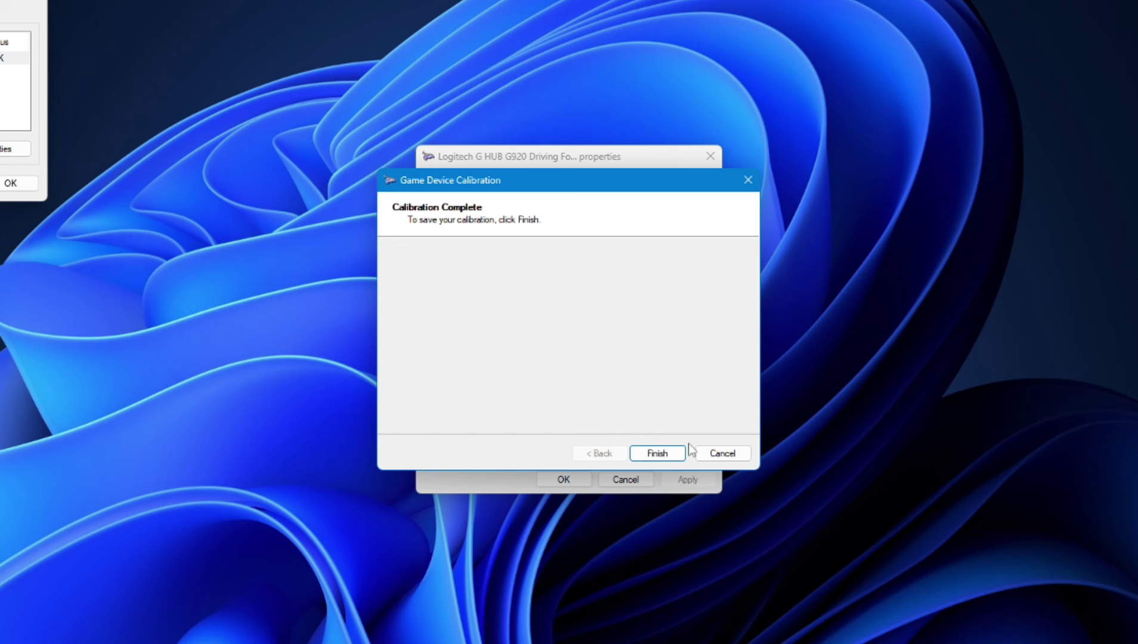
Step: Finish the G920 calibration wizard and apply the new settings in the properties dialog
click(667, 454)
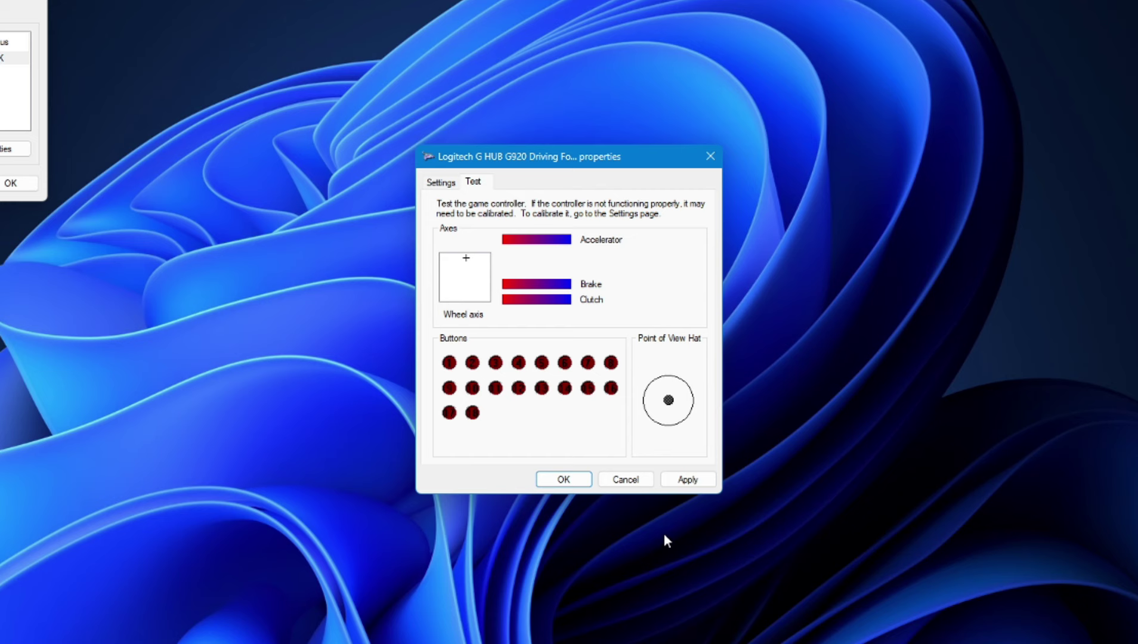
click(688, 481)
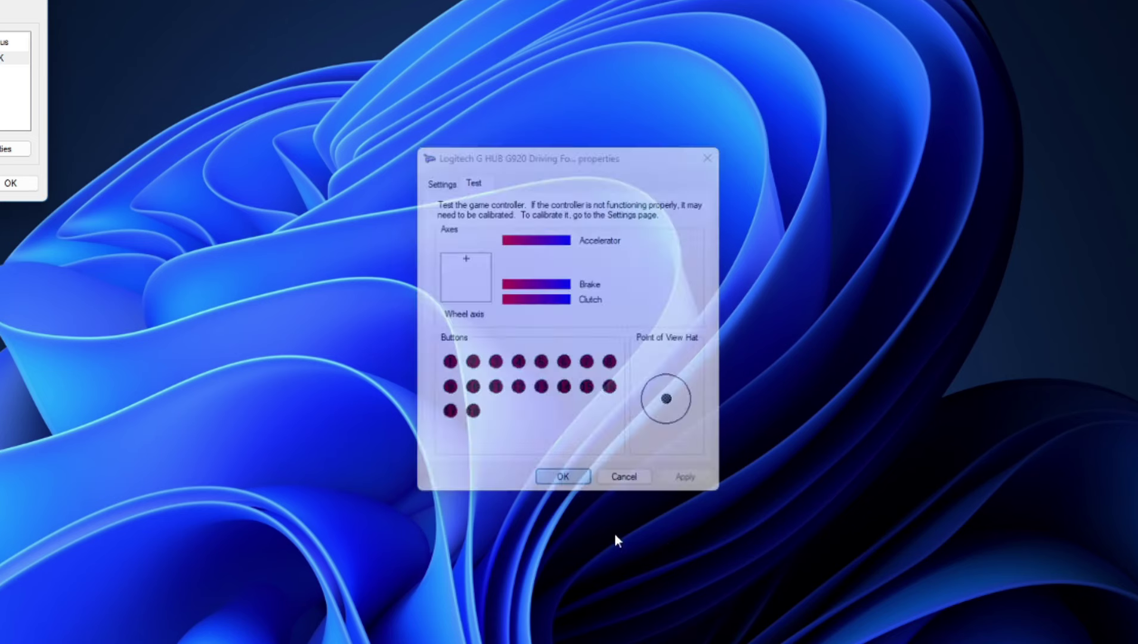